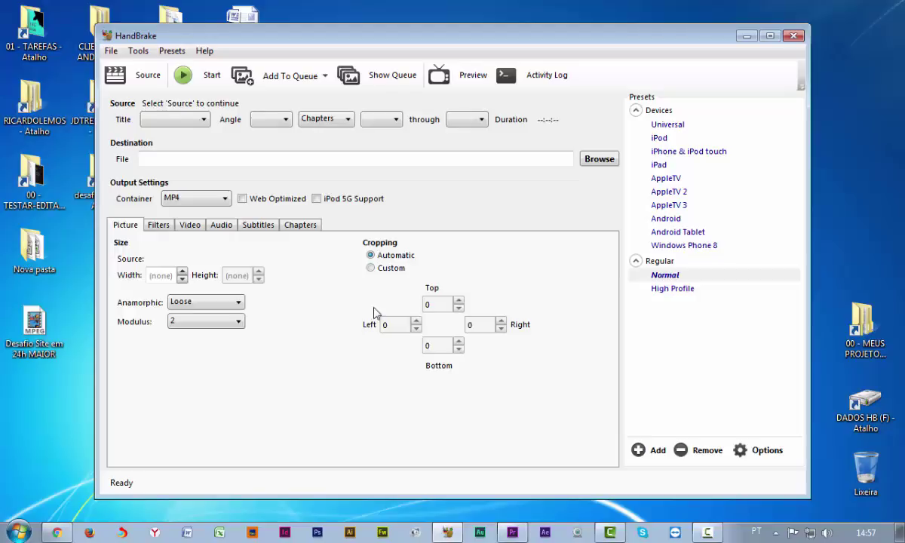
{"action": "left_click_drag", "start_coordinate": [254, 37], "coordinate": [300, 25]}
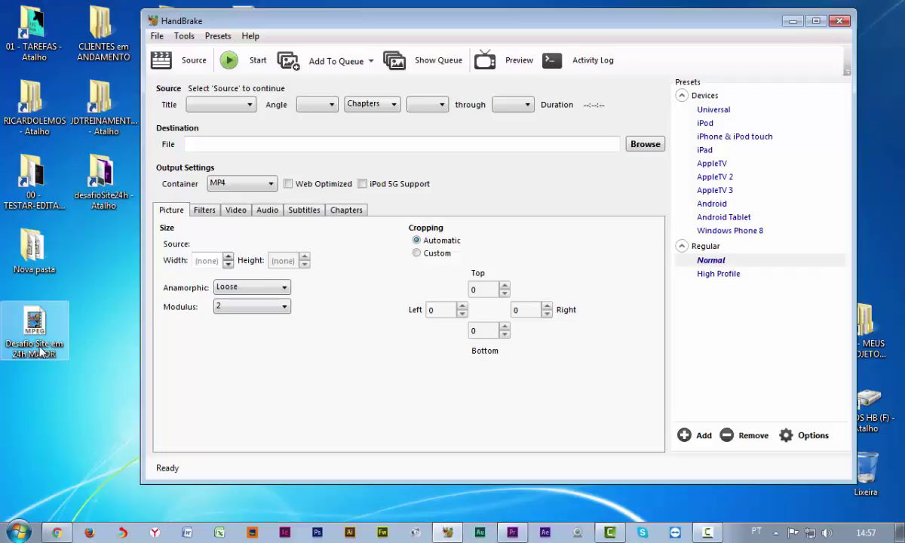
{"action": "left_click", "coordinate": [512, 532]}
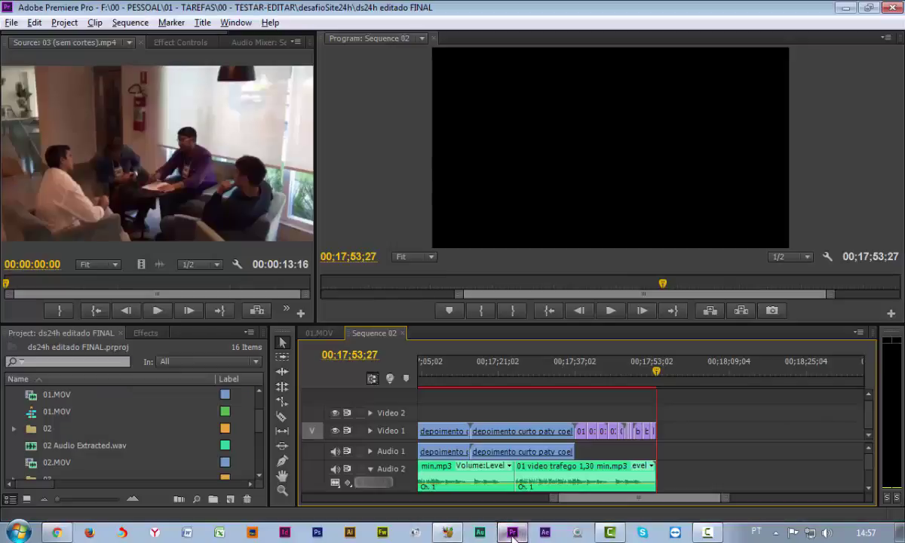
{"action": "left_click", "coordinate": [512, 533]}
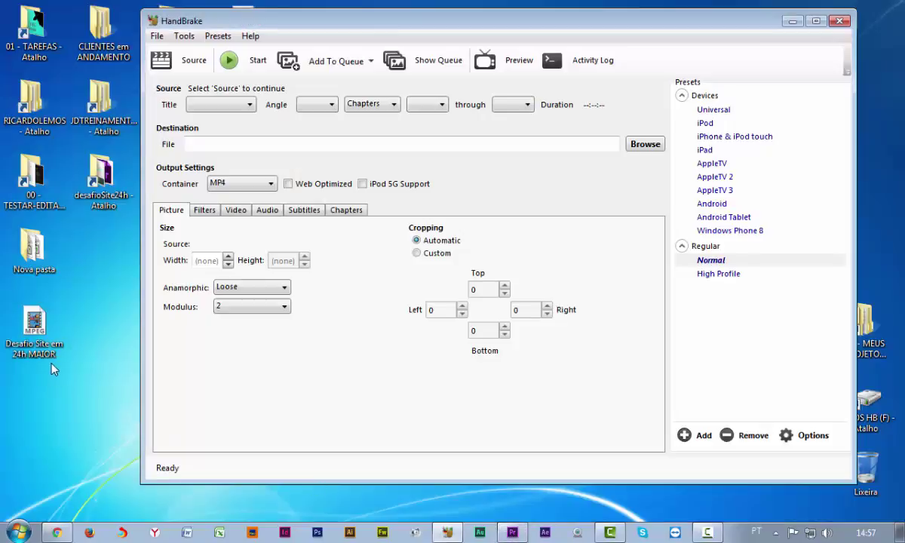
{"action": "left_click", "coordinate": [34, 348]}
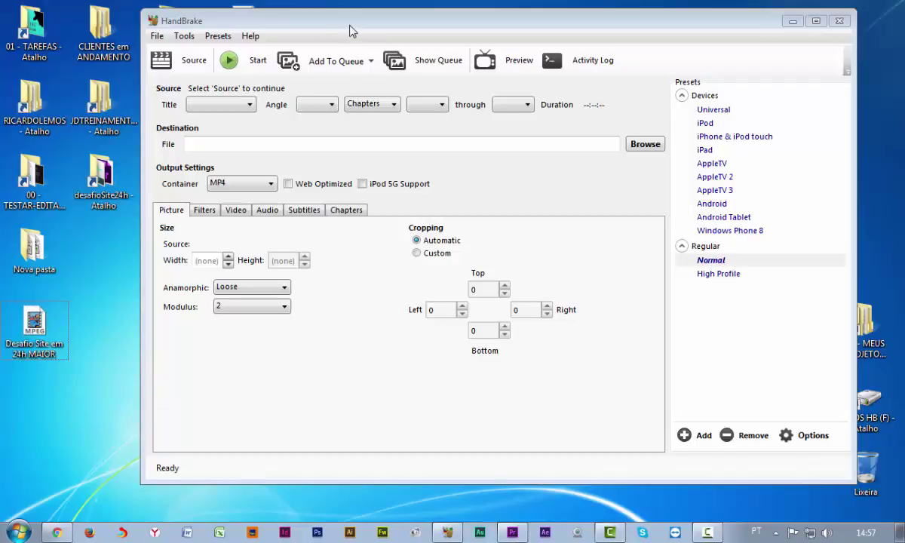
{"action": "left_click_drag", "start_coordinate": [351, 27], "coordinate": [330, 27]}
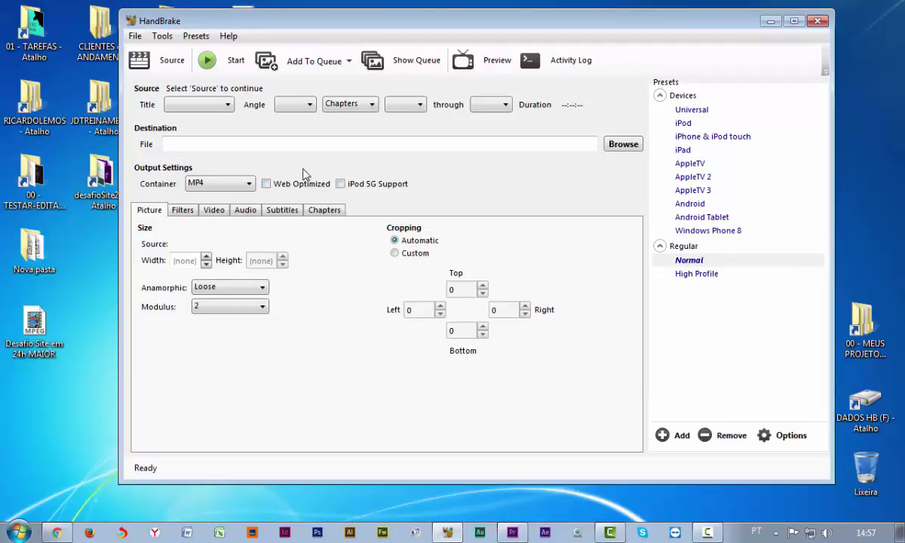
Load the single video file "Desafio Site em 24h MAIOR" from the desktop as the encoding source.
{"action": "left_click", "coordinate": [173, 65]}
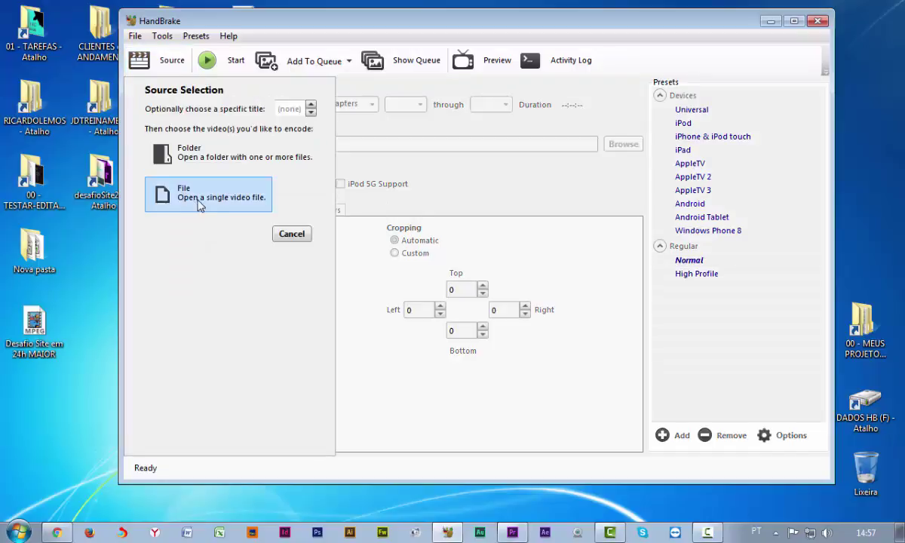
{"action": "left_click", "coordinate": [236, 204]}
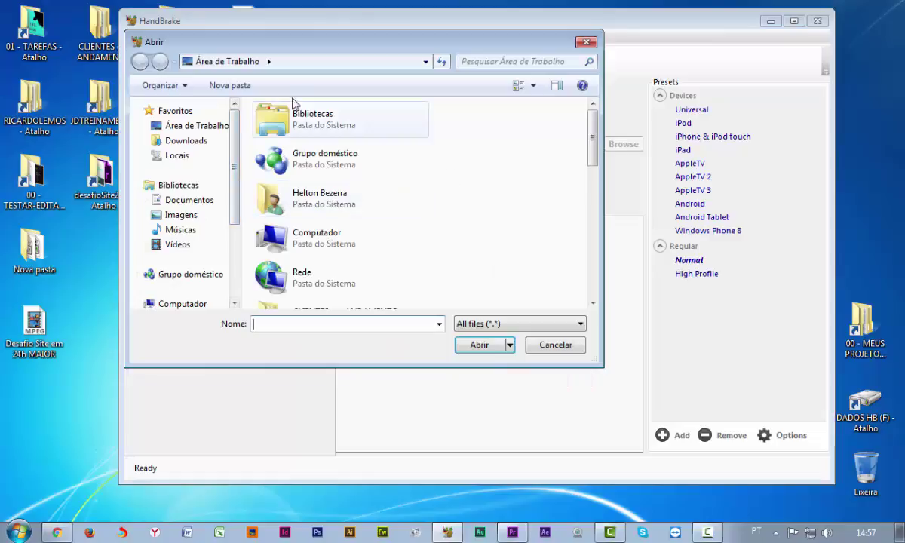
{"action": "left_click", "coordinate": [219, 124]}
{"action": "left_click_drag", "start_coordinate": [594, 148], "coordinate": [593, 242]}
{"action": "left_click", "coordinate": [341, 241]}
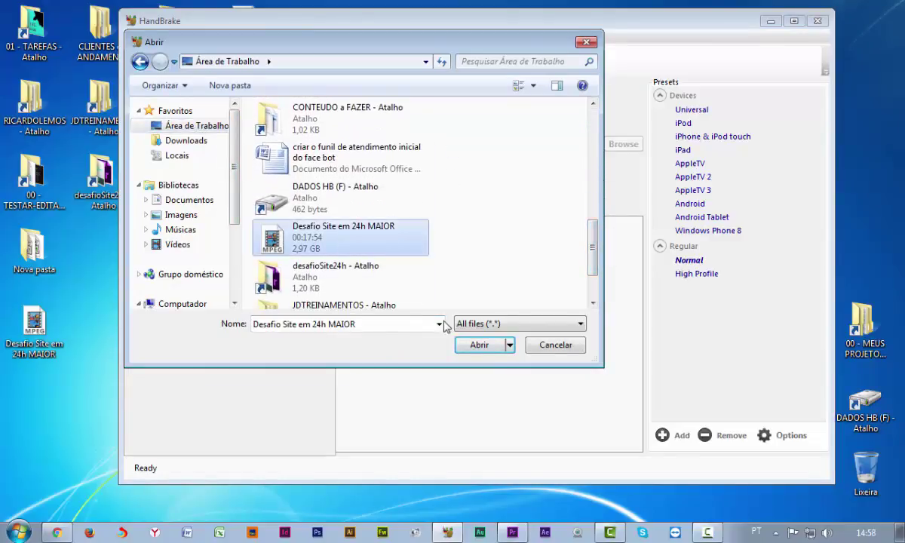
{"action": "left_click", "coordinate": [478, 345]}
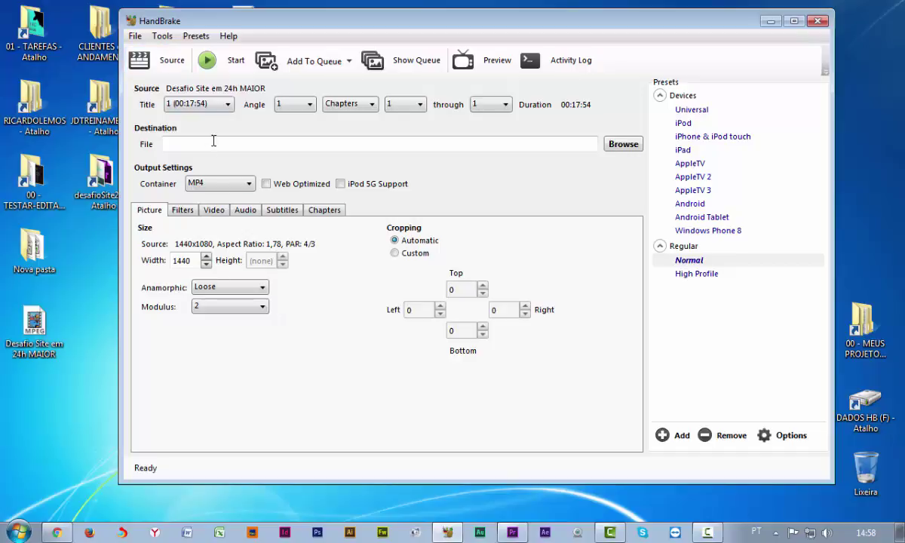
Set the video quality to Constant Quality with an RF value of 28.
{"action": "left_click", "coordinate": [217, 211]}
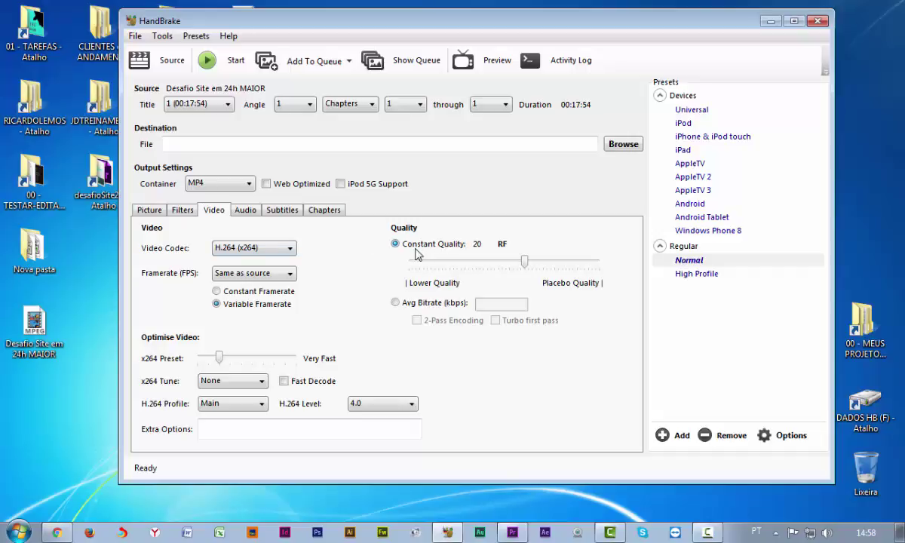
{"action": "left_click", "coordinate": [396, 303]}
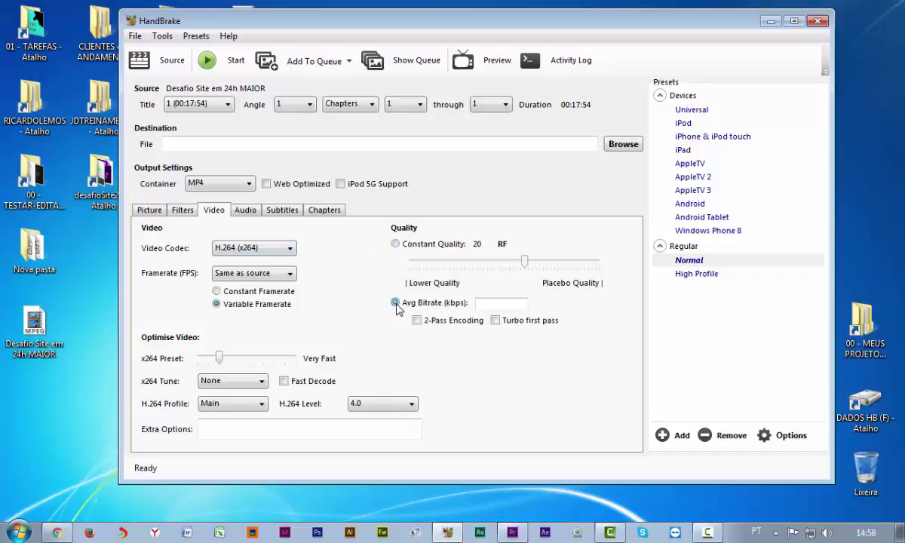
{"action": "left_click", "coordinate": [394, 245]}
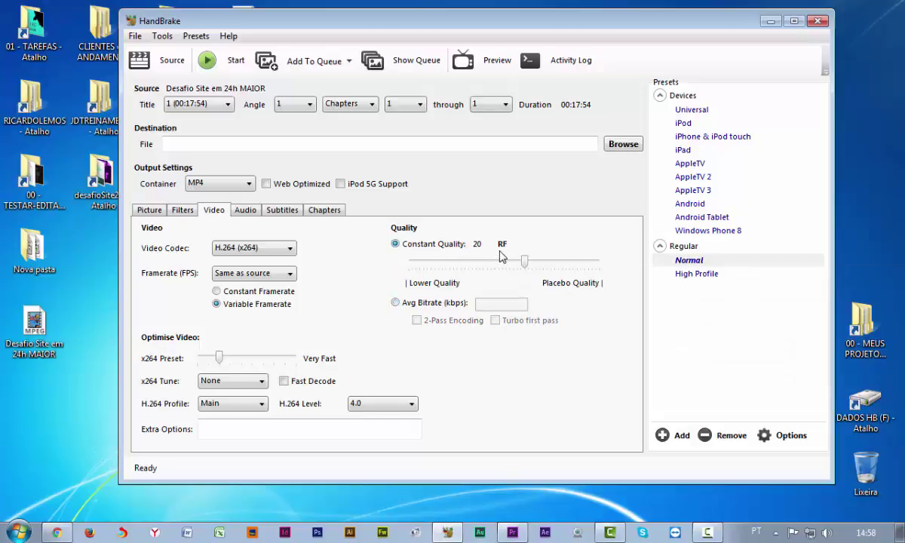
{"action": "mouse_move", "coordinate": [524, 262]}
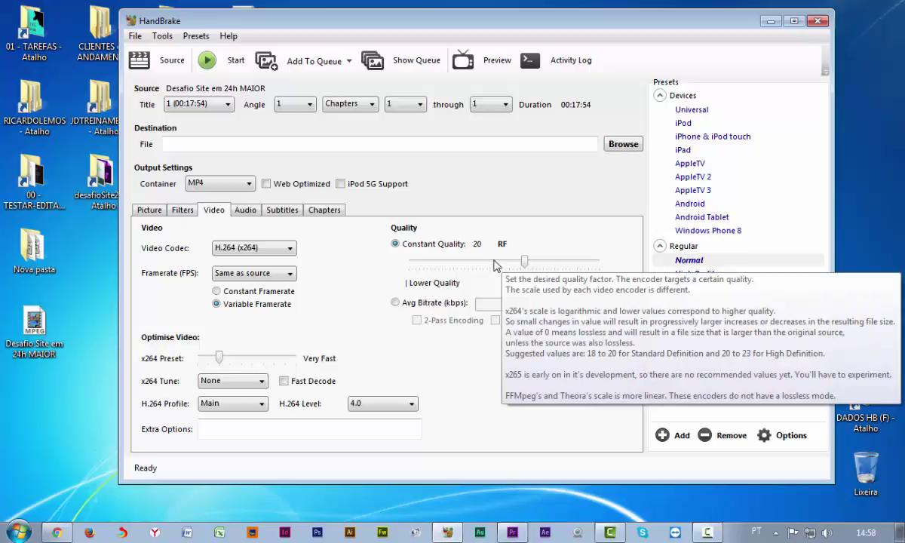
{"action": "left_click_drag", "start_coordinate": [524, 263], "coordinate": [495, 266]}
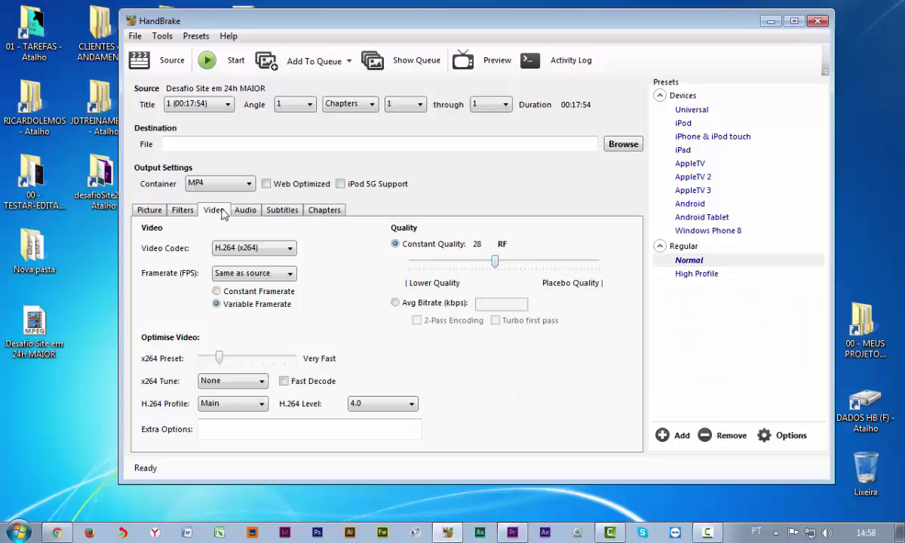
Set the destination to an mp4 file named "video DS24h FINAL" on the desktop and start the encode.
{"action": "left_click", "coordinate": [177, 144]}
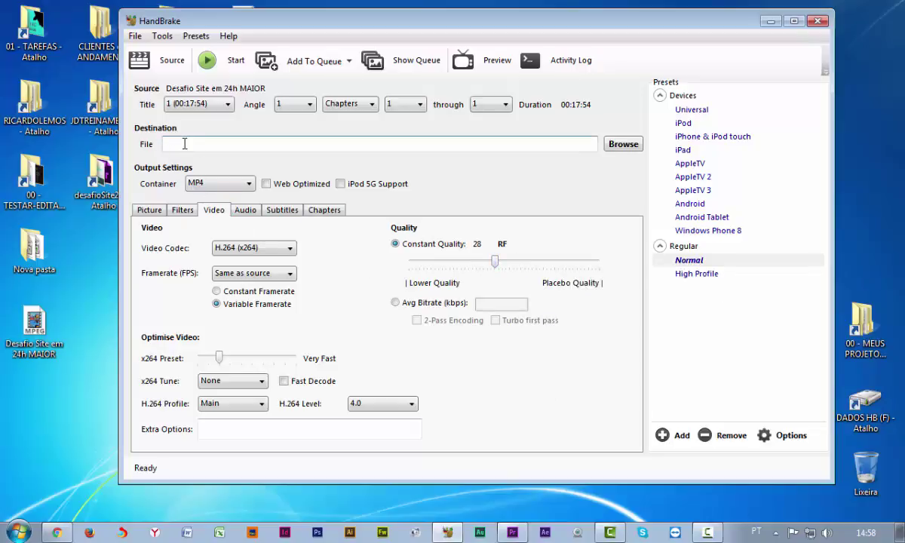
{"action": "left_click", "coordinate": [623, 144]}
{"action": "left_click", "coordinate": [205, 127]}
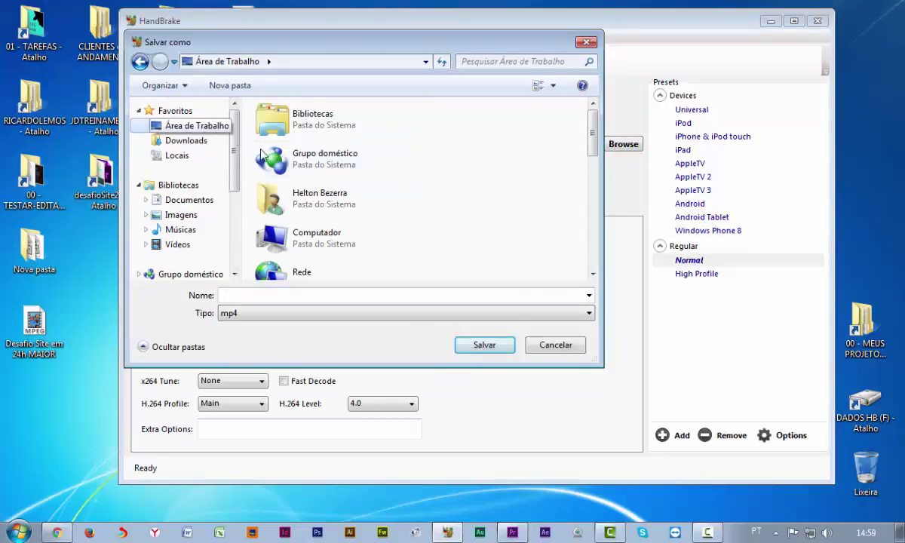
{"action": "left_click", "coordinate": [274, 296]}
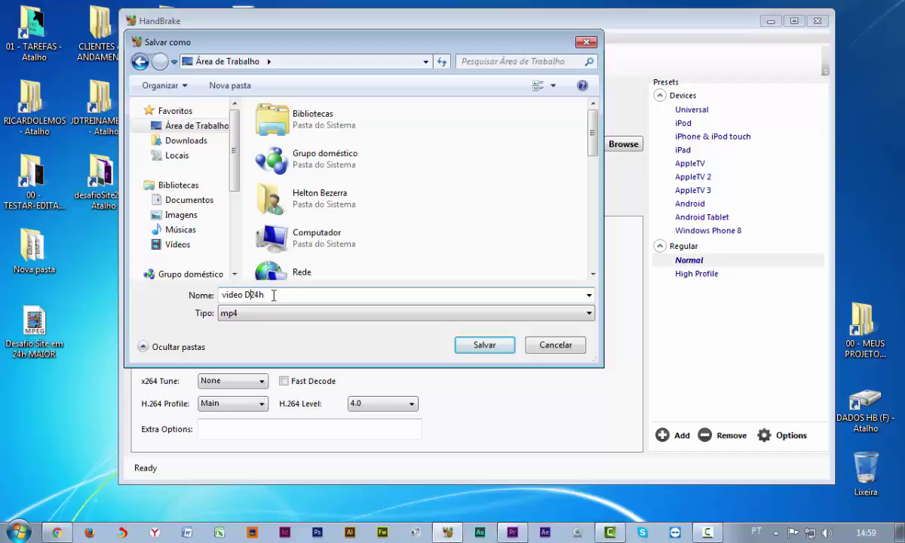
{"action": "type", "text": "S24h FINAL"}
{"action": "left_click", "coordinate": [482, 347]}
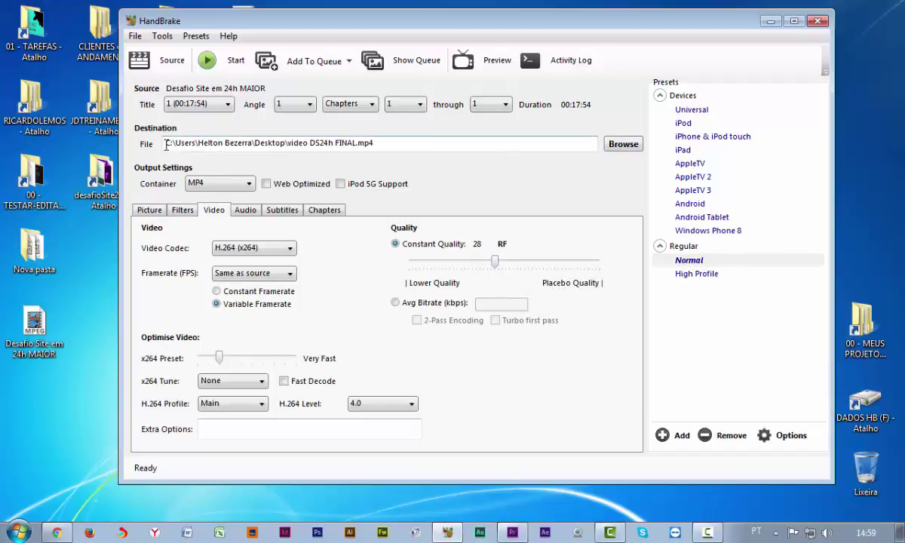
{"action": "left_click", "coordinate": [374, 144]}
{"action": "left_click", "coordinate": [225, 65]}
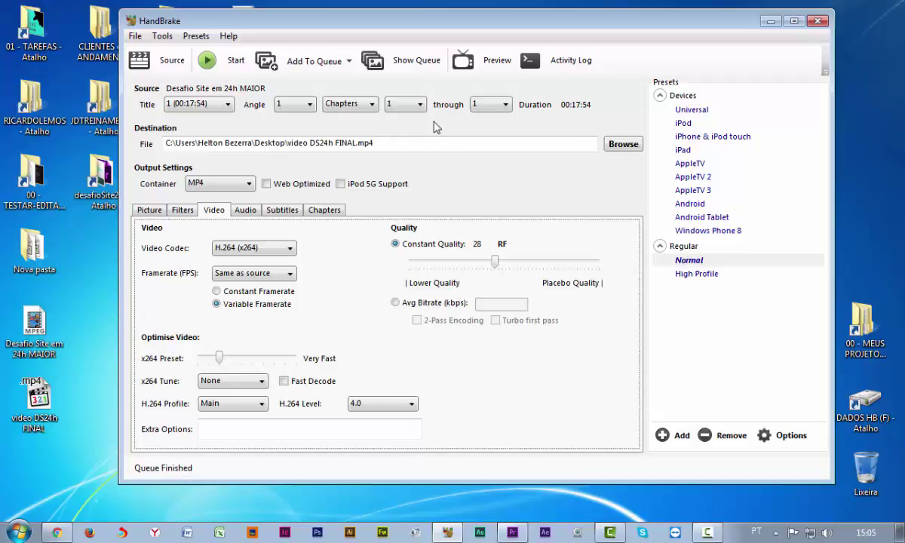
Close HandBrake and move the original and compressed video files together to the empty upper-middle area of the desktop.
{"action": "left_click_drag", "start_coordinate": [378, 22], "coordinate": [400, 25]}
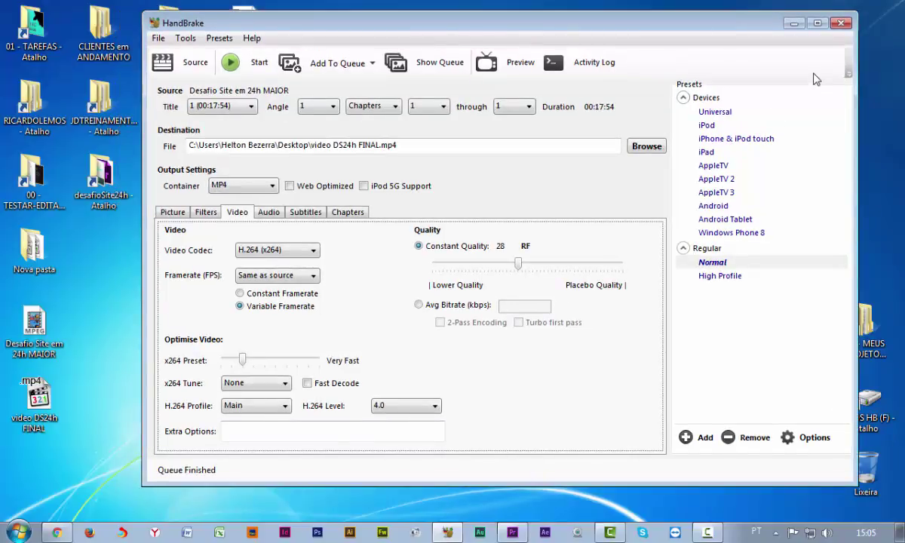
{"action": "left_click", "coordinate": [839, 24]}
{"action": "left_click_drag", "start_coordinate": [56, 383], "coordinate": [189, 347]}
{"action": "left_click_drag", "start_coordinate": [19, 332], "coordinate": [111, 356]}
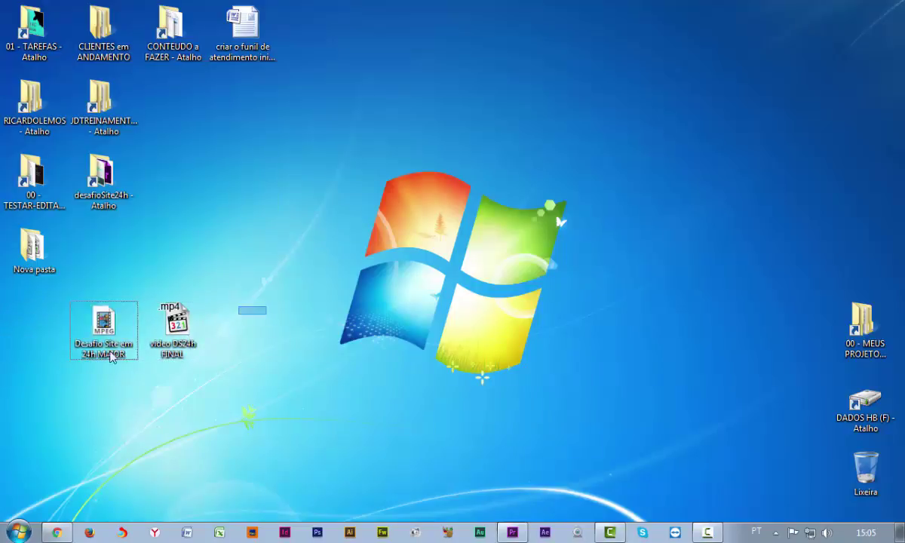
{"action": "left_click_drag", "start_coordinate": [25, 356], "coordinate": [250, 281]}
{"action": "left_click_drag", "start_coordinate": [176, 309], "coordinate": [499, 87]}
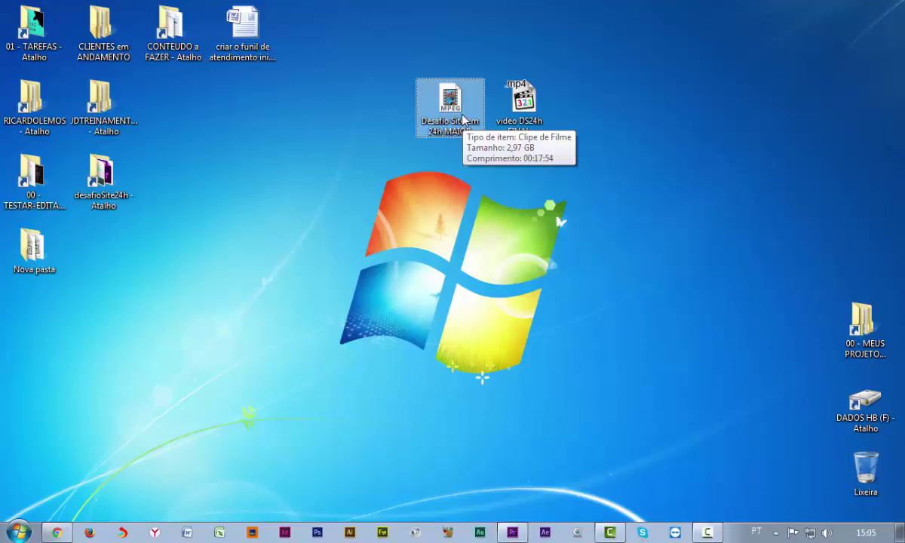
Examine the file details of the original and compressed videos on the desktop.
{"action": "left_click", "coordinate": [520, 113]}
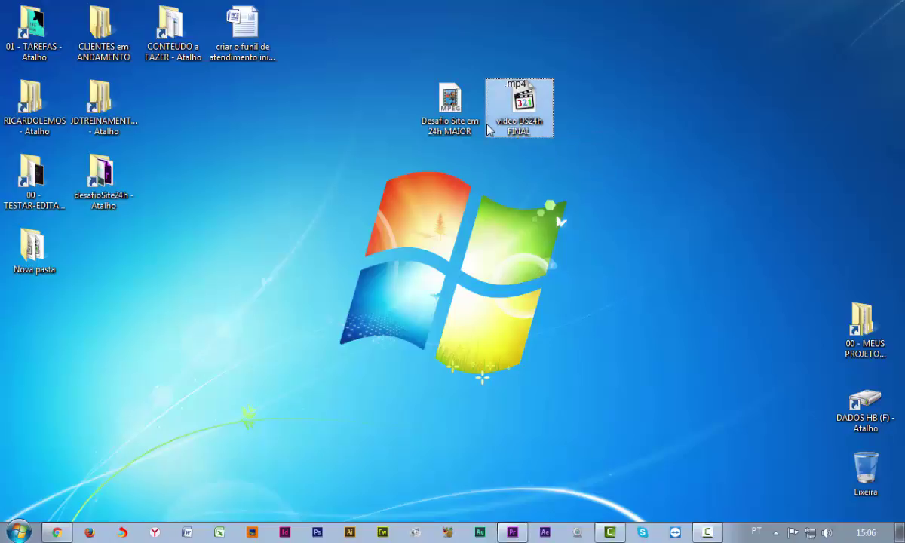
{"action": "left_click", "coordinate": [446, 128], "text": "ctrl"}
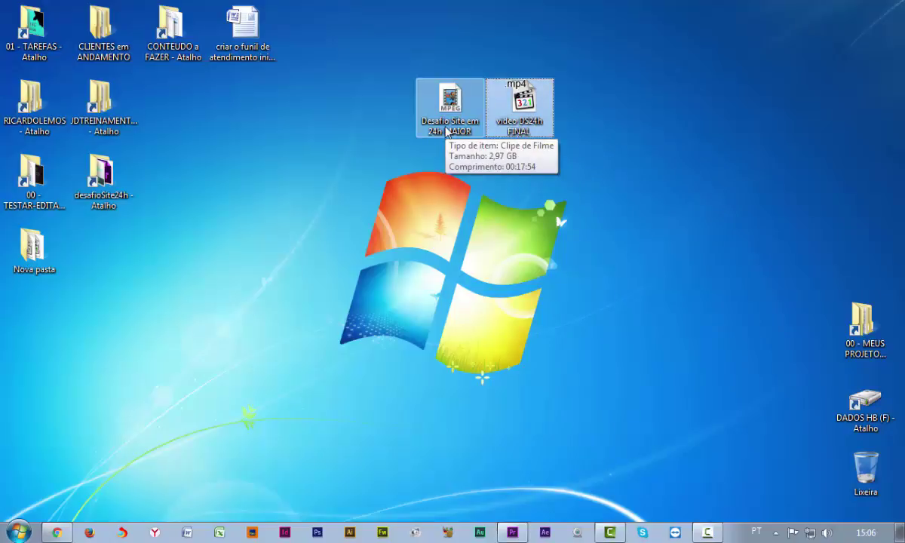
{"action": "left_click", "coordinate": [447, 130]}
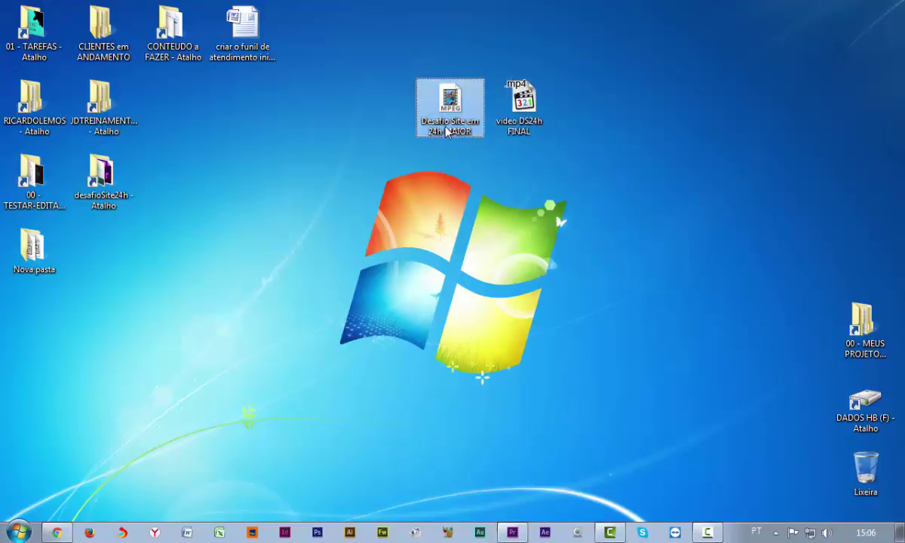
Play "Desafio Site em 24h MAIOR" full screen with the sound muted, skip to about 07:29, and close the player.
{"action": "double_click", "coordinate": [446, 129]}
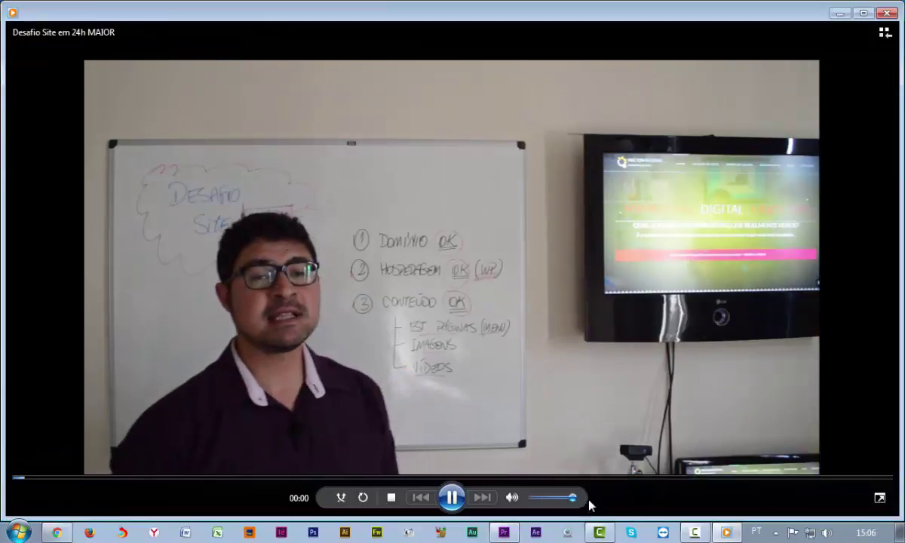
{"action": "left_click", "coordinate": [453, 501]}
{"action": "left_click", "coordinate": [455, 502]}
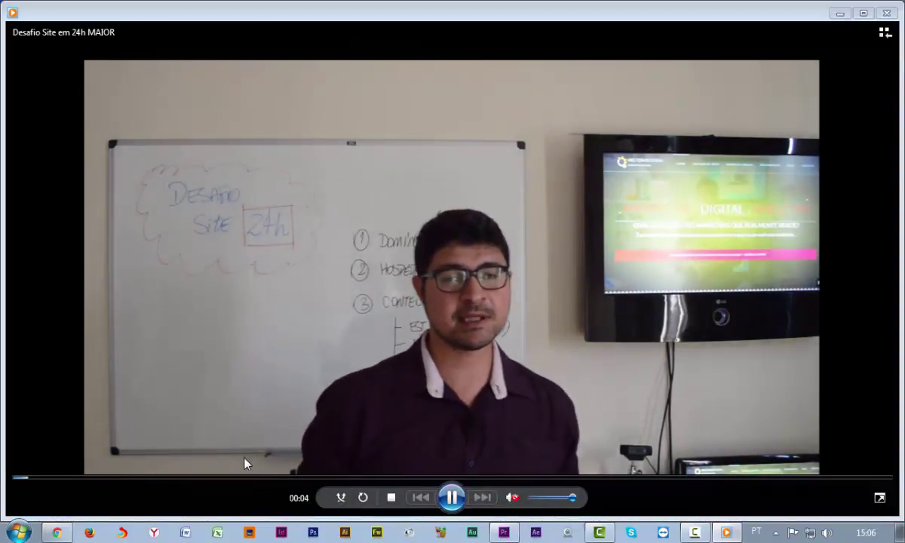
{"action": "double_click", "coordinate": [250, 367]}
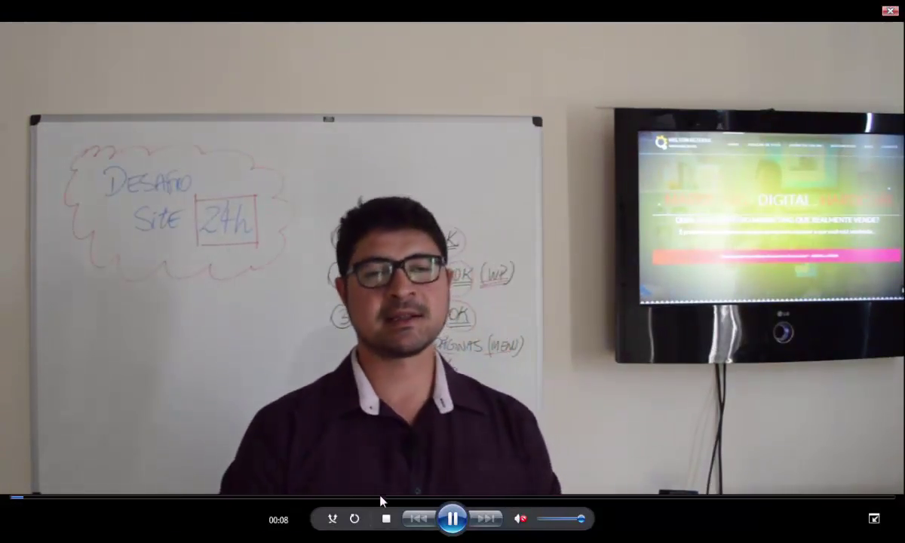
{"action": "left_click", "coordinate": [384, 497]}
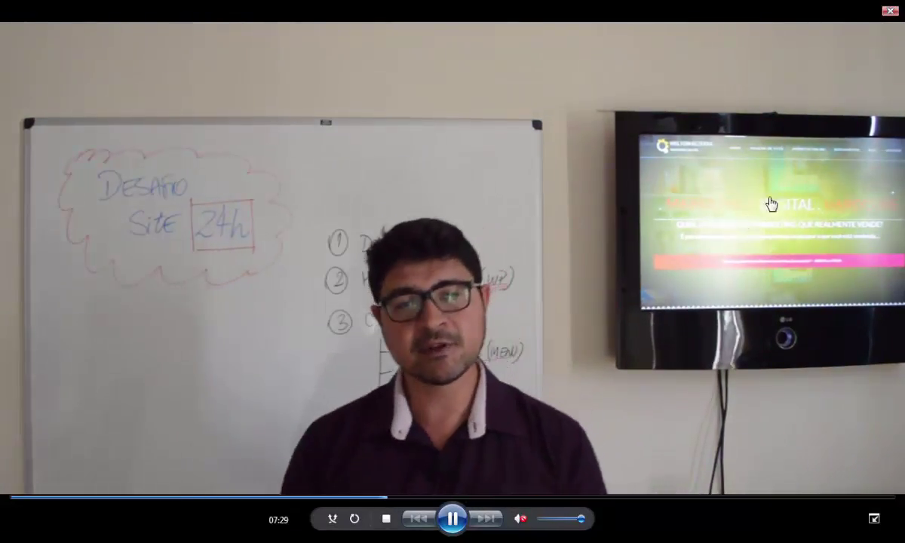
{"action": "left_click", "coordinate": [890, 12]}
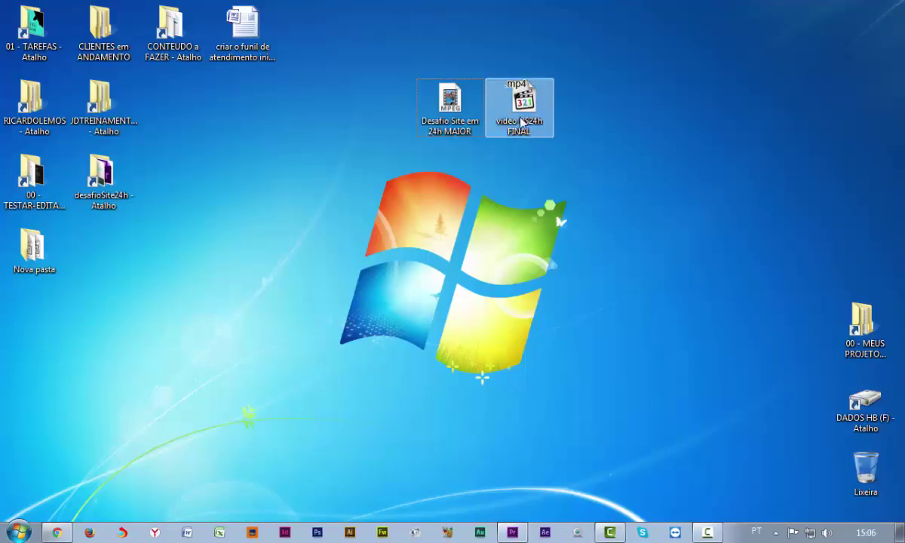
Play "video DS24h FINAL" full screen with the sound muted to judge its quality, and close the player.
{"action": "double_click", "coordinate": [526, 121]}
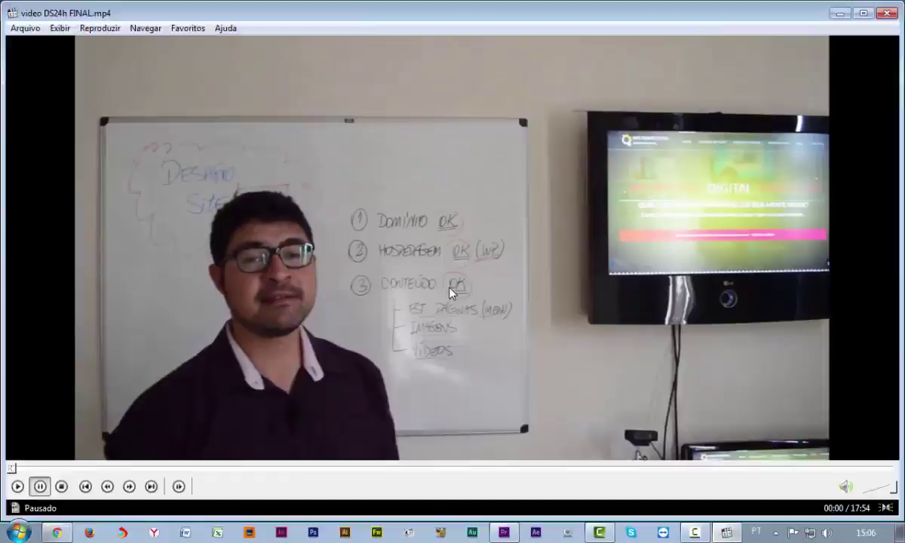
{"action": "double_click", "coordinate": [450, 289]}
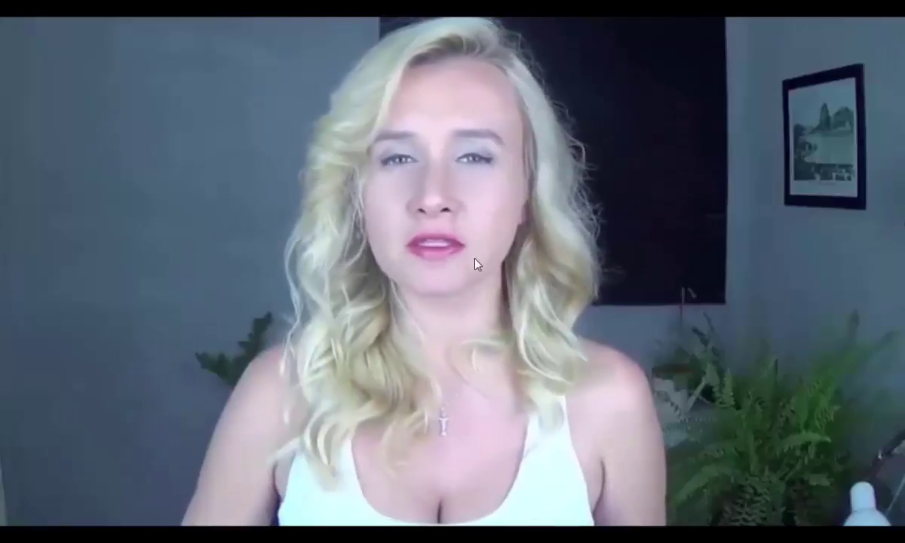
{"action": "key", "text": "Escape"}
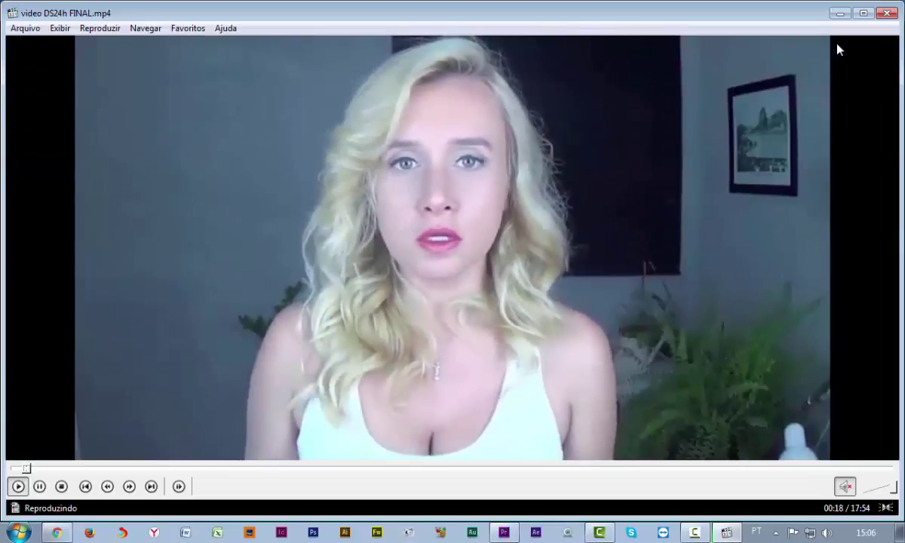
{"action": "key", "text": "alt+F4"}
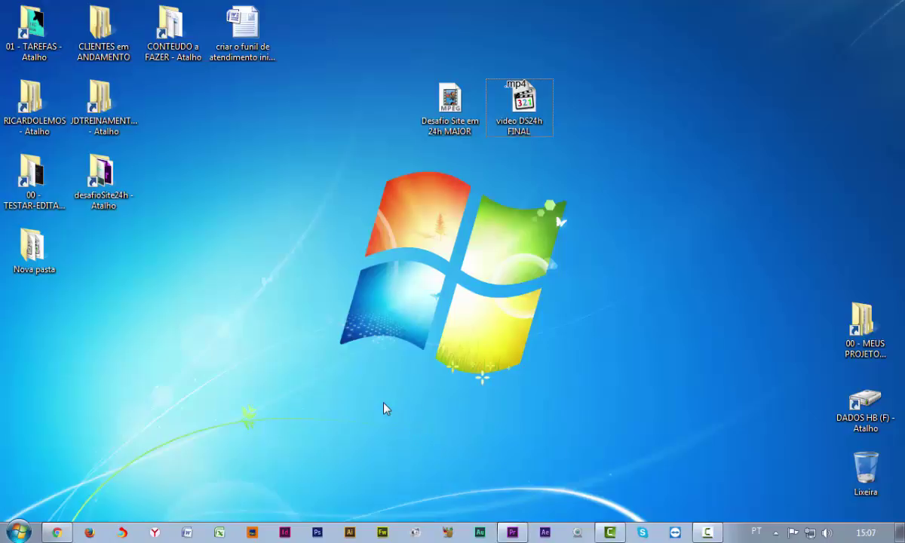
Compare the file sizes of the original MPEG and the compressed MP4, and briefly open and close HandBrake.
{"action": "left_click", "coordinate": [447, 136]}
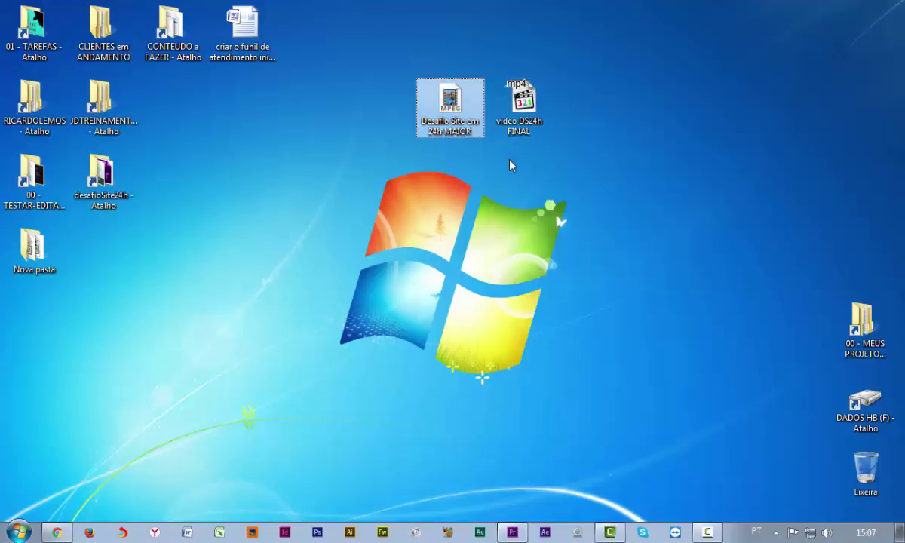
{"action": "left_click", "coordinate": [518, 129]}
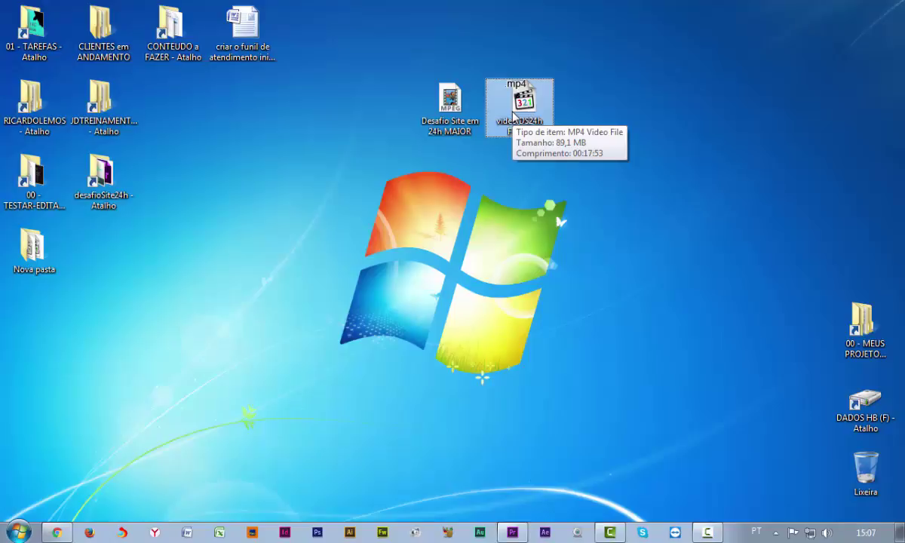
{"action": "double_click", "coordinate": [512, 113]}
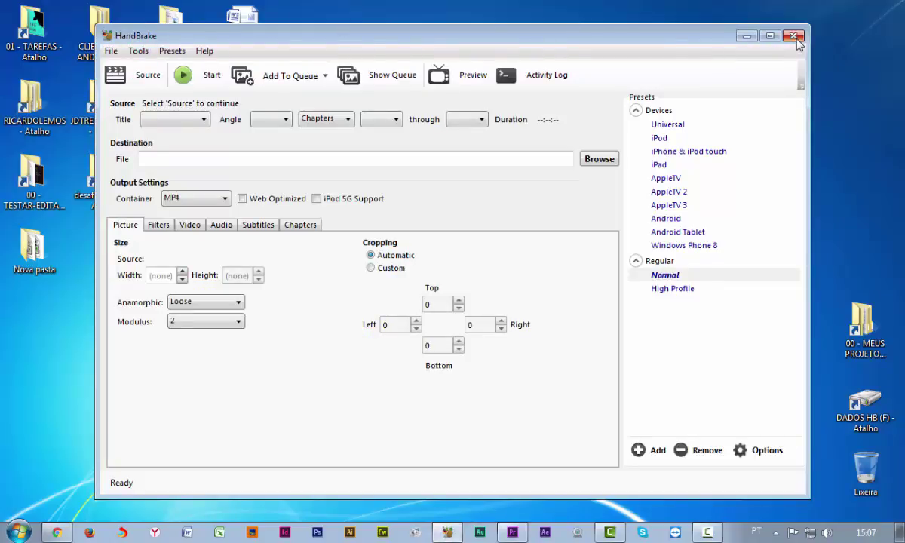
{"action": "left_click", "coordinate": [793, 36]}
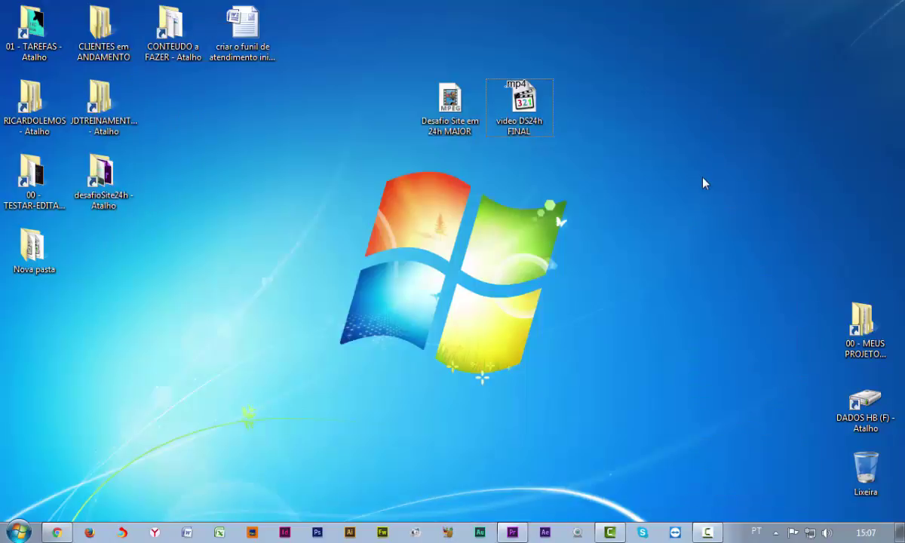